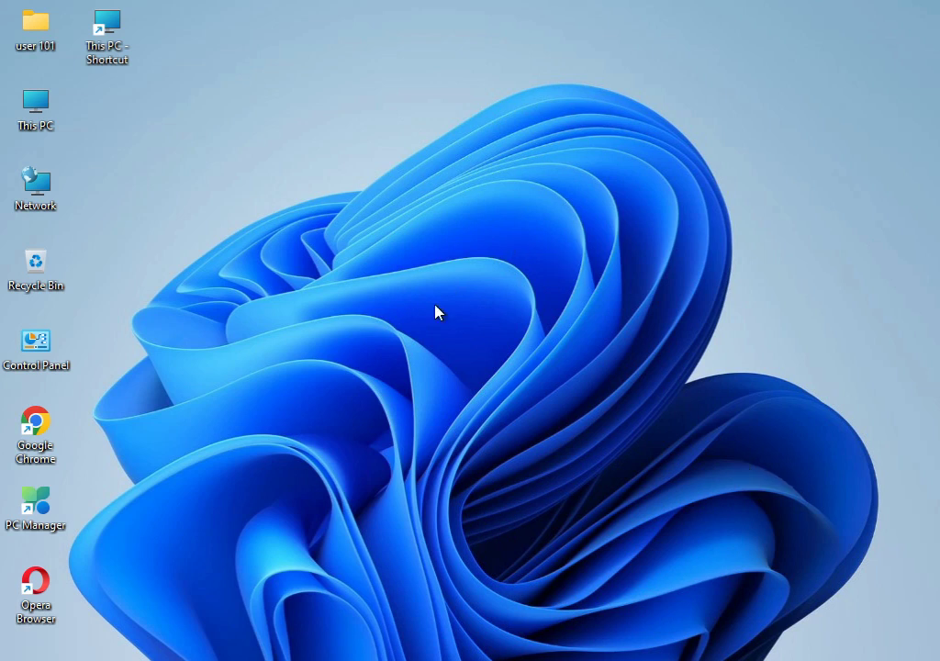
# Bring up the Windows 11 Start menu with the Windows key
pyautogui.press('super')
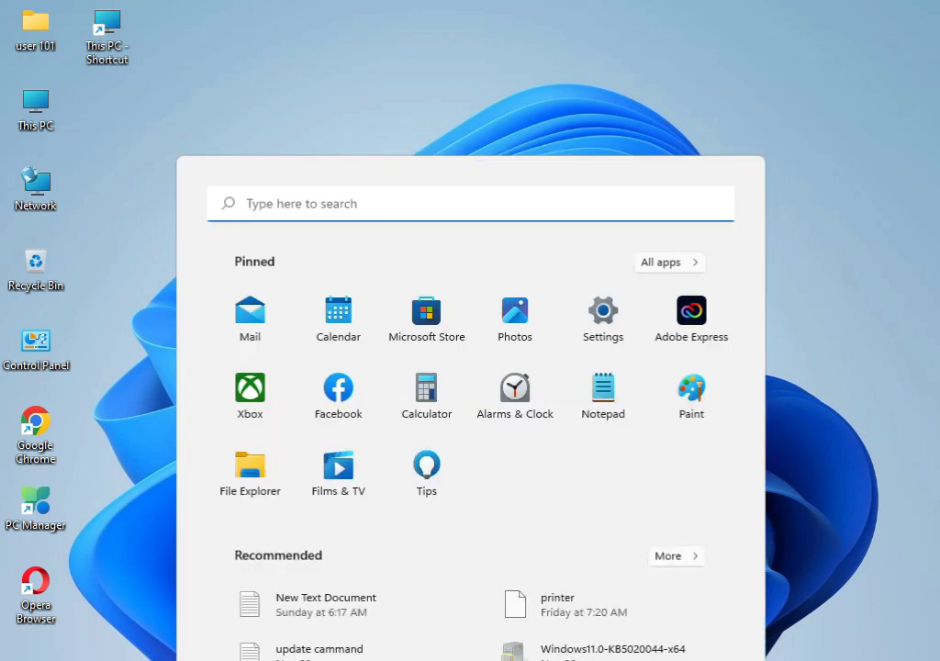
# In Settings, go to System > Troubleshoot > Other troubleshooters
pyautogui.click(600, 194)
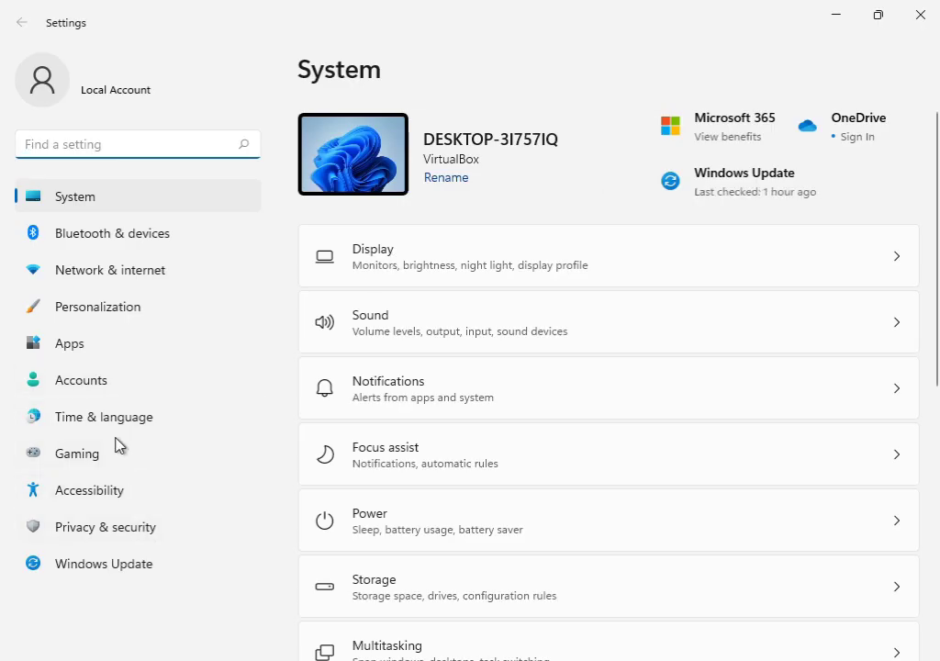
pyautogui.scroll(-5, 524, 491)
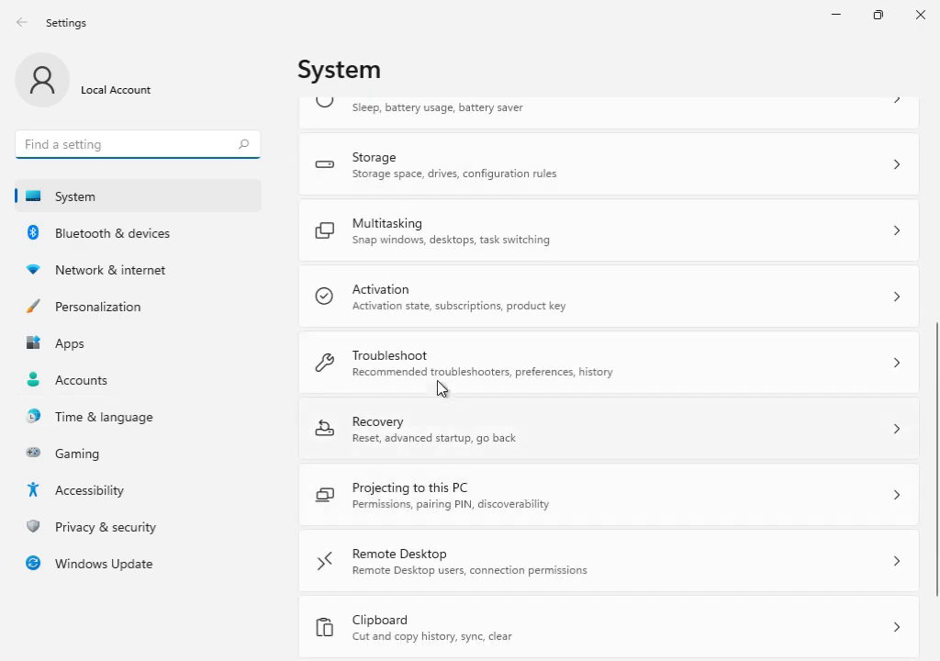
pyautogui.click(446, 374)
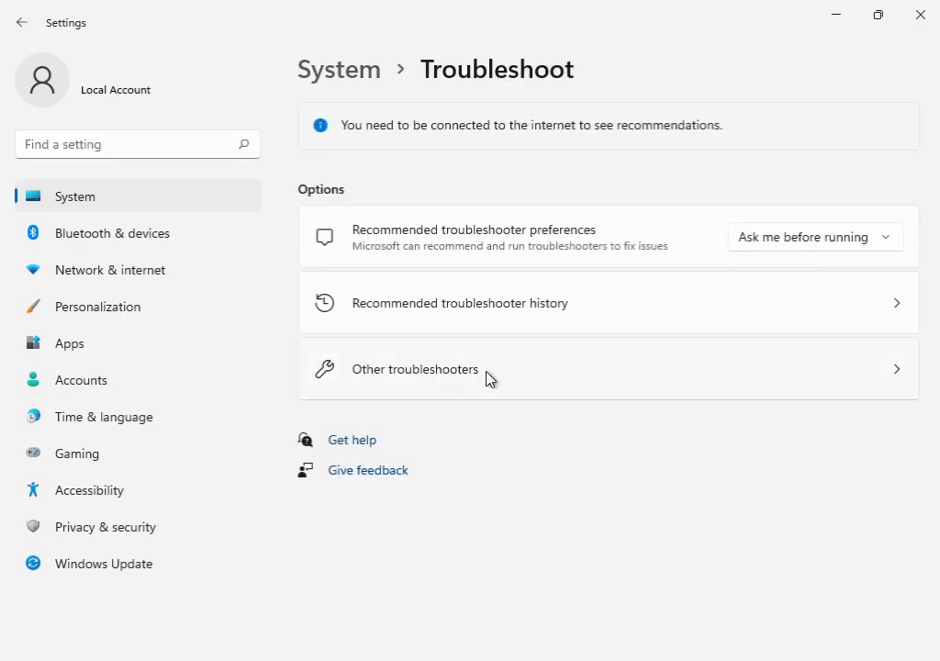
pyautogui.click(490, 377)
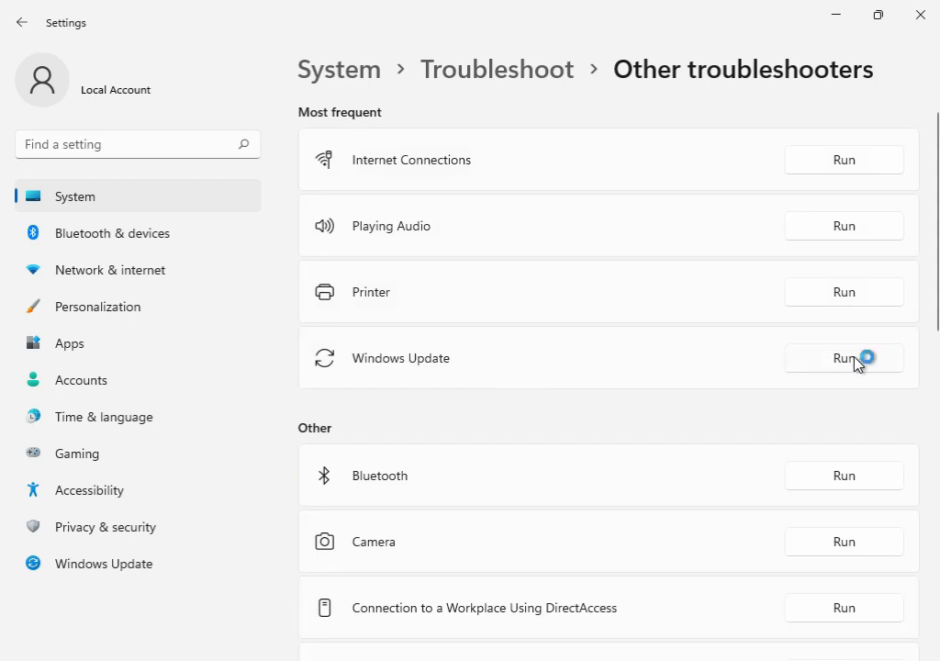
# Run the Windows Update troubleshooter and move its window aside
pyautogui.click(854, 361)
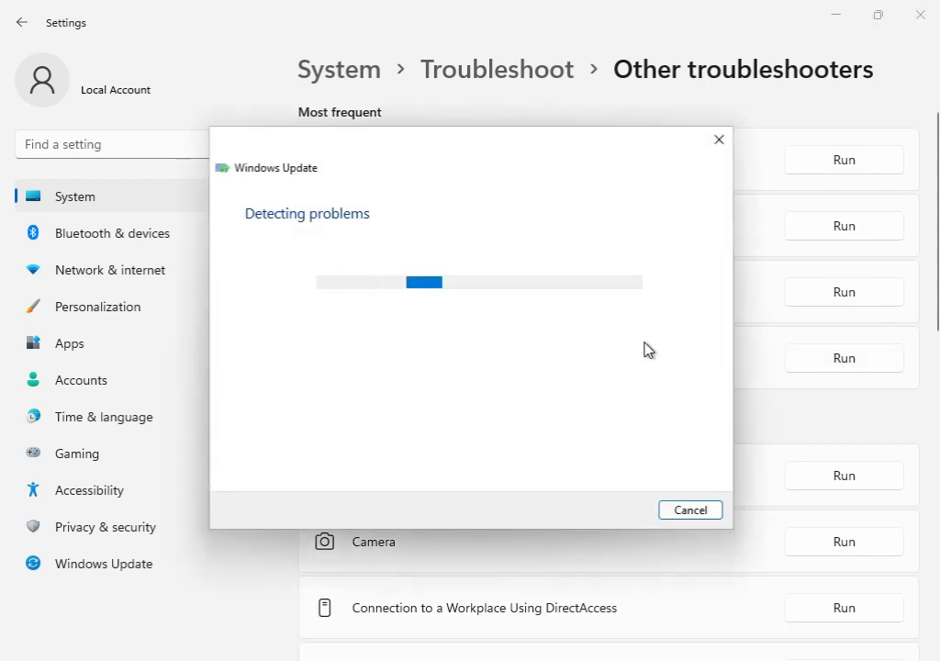
pyautogui.moveTo(478, 155); pyautogui.dragTo(582, 494)
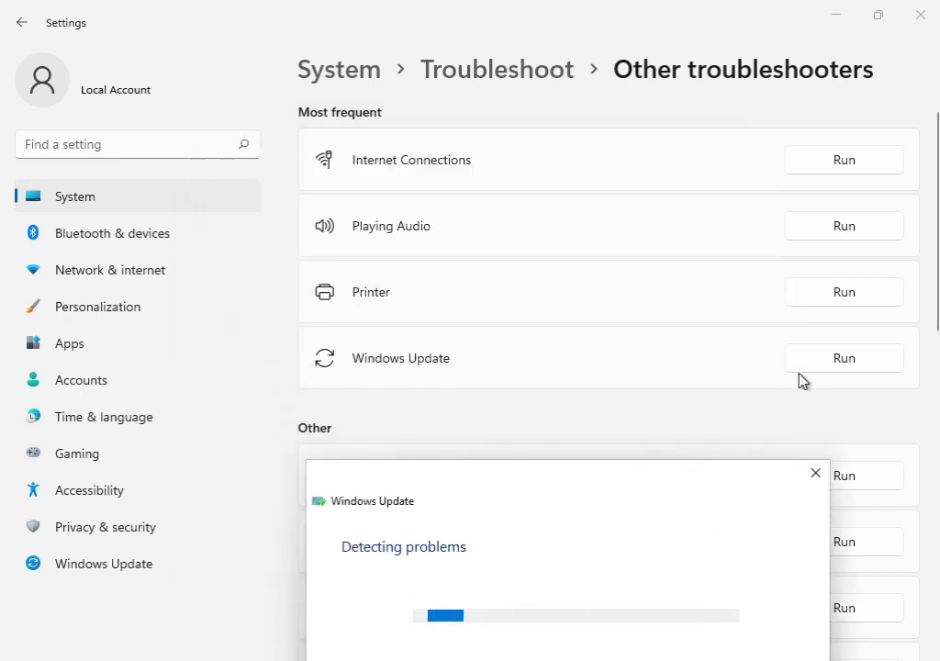
pyautogui.moveTo(610, 495); pyautogui.dragTo(581, 155)
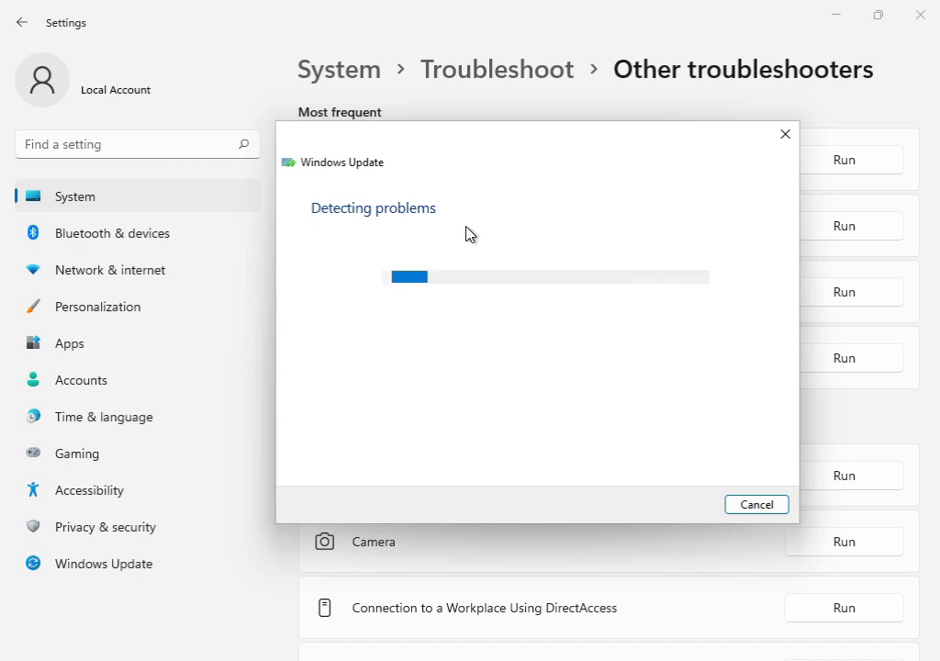
pyautogui.moveTo(661, 660)
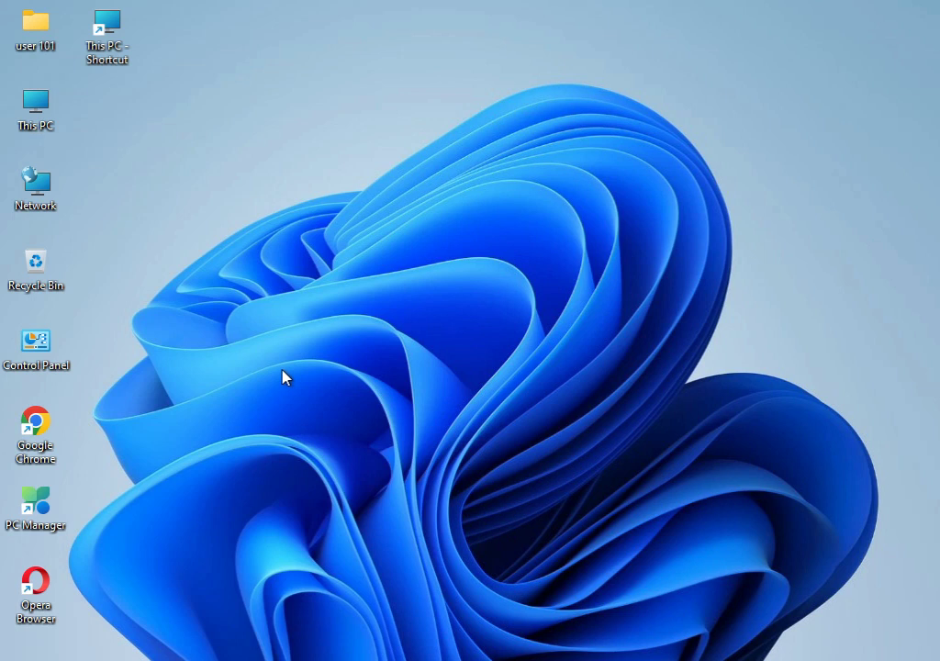
# Open the Temp folder via %temp% and permanently delete all of its items
pyautogui.press('super+r')
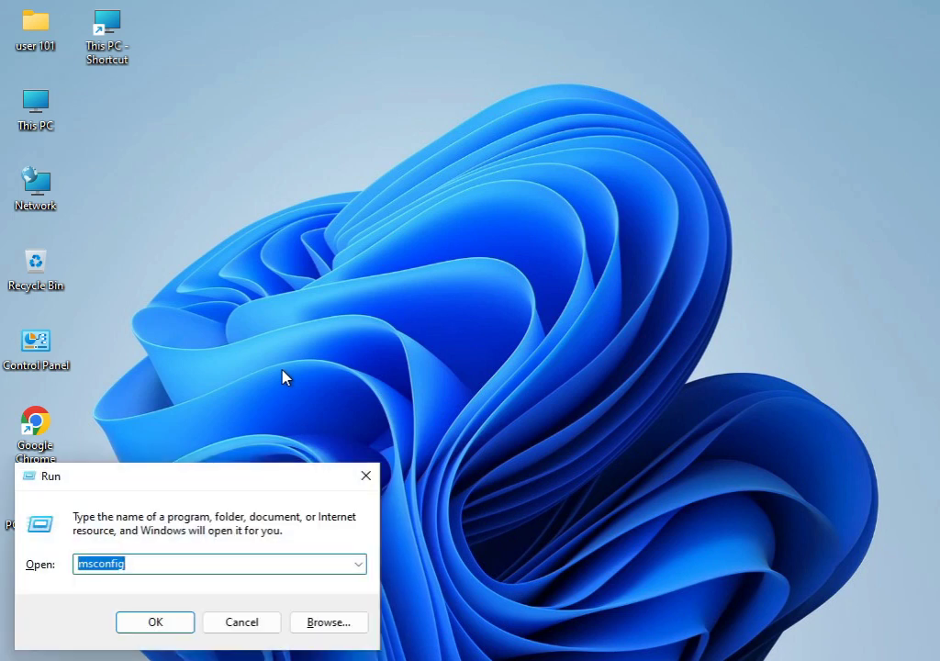
pyautogui.write('%temp%')
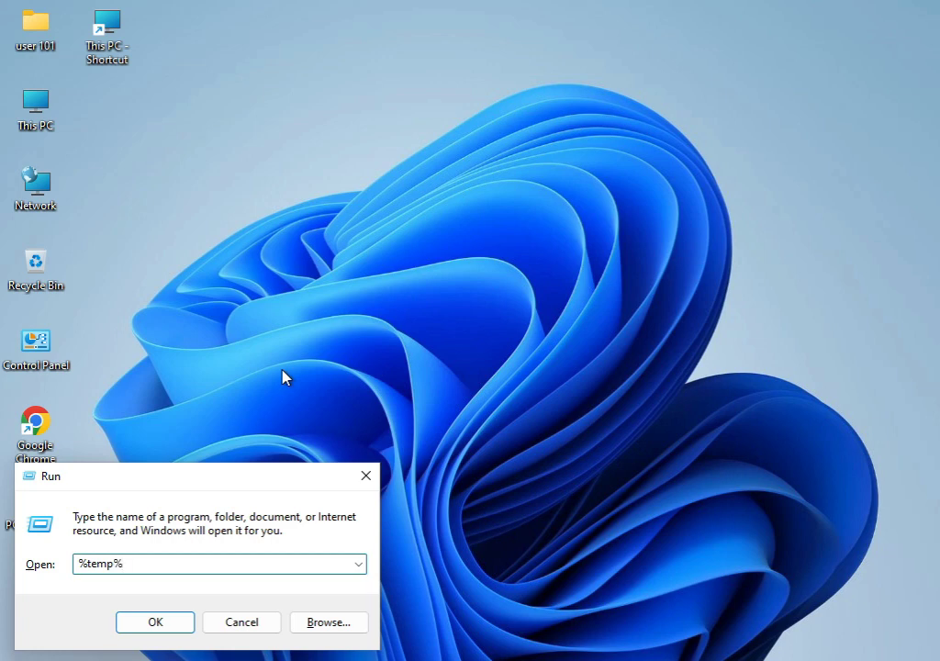
pyautogui.press('Return')
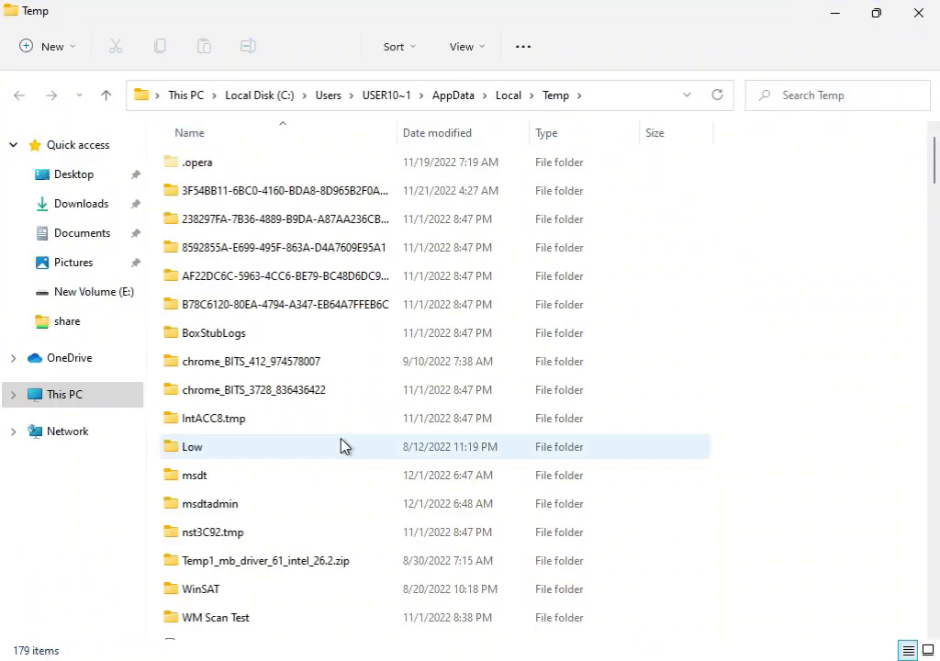
pyautogui.hotkey('ctrl', 'a')
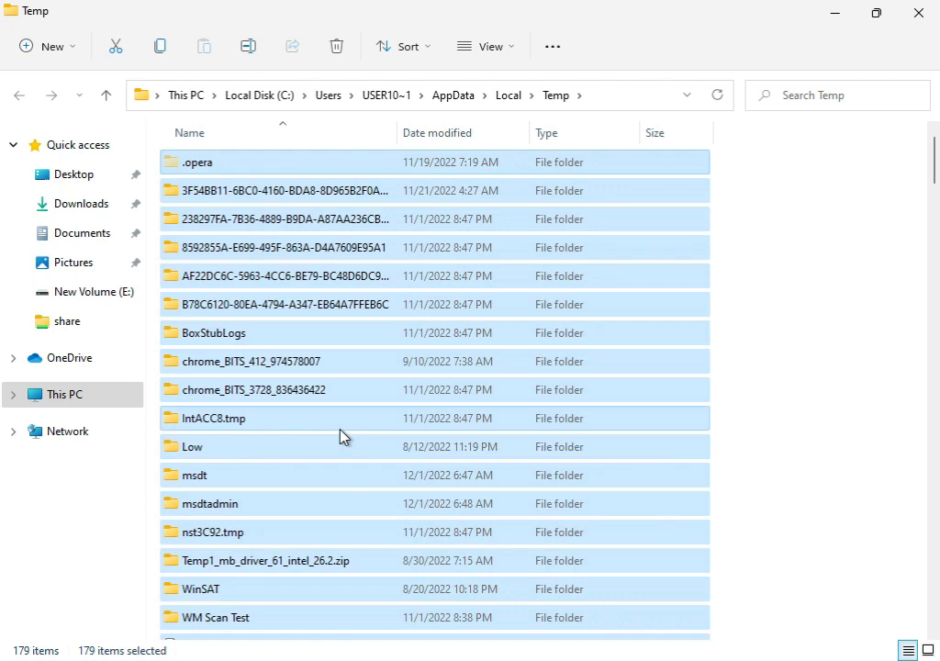
pyautogui.hotkey('shift', 'Delete')
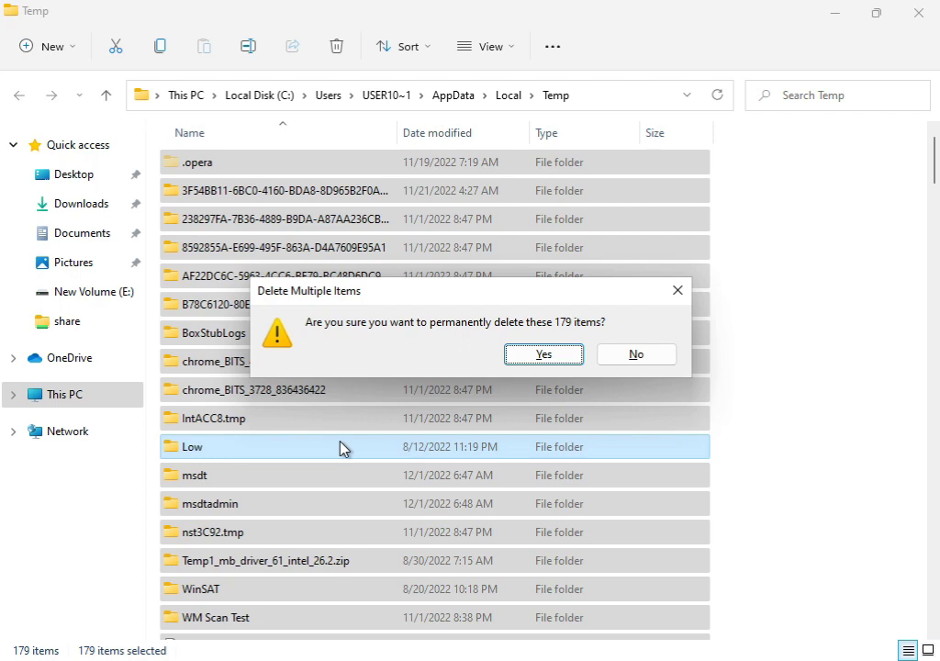
# Confirm deleting the 179 items, skip every in-use file, and close the folder
pyautogui.click(520, 353)
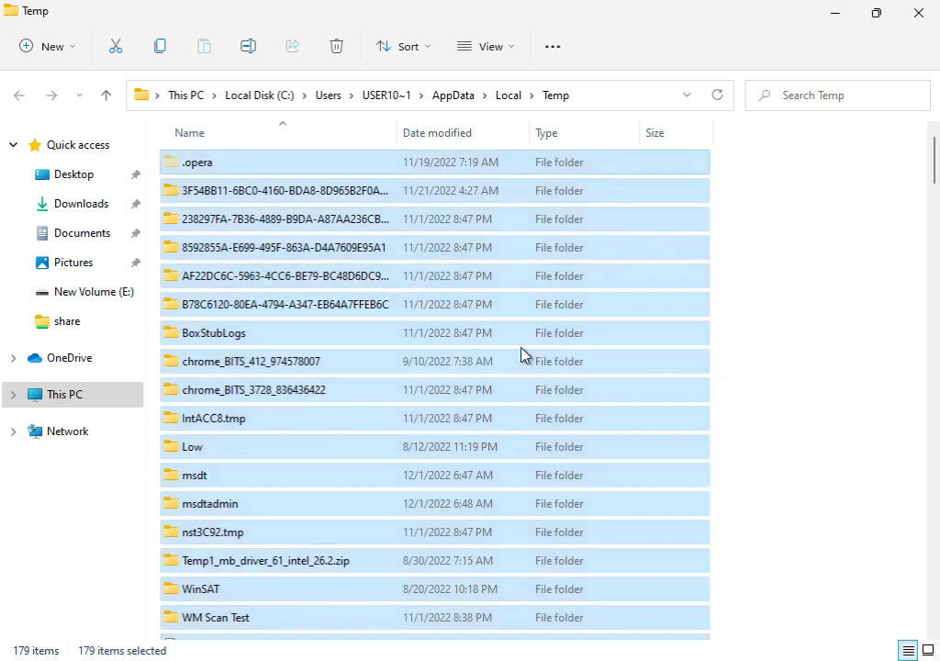
pyautogui.click(283, 251)
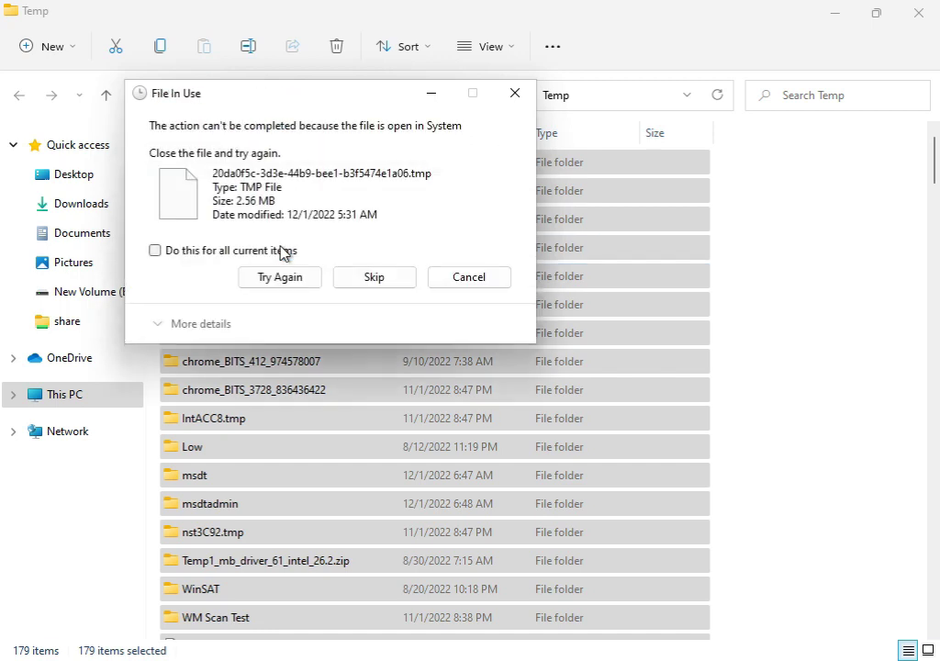
pyautogui.click(234, 252)
pyautogui.click(263, 278)
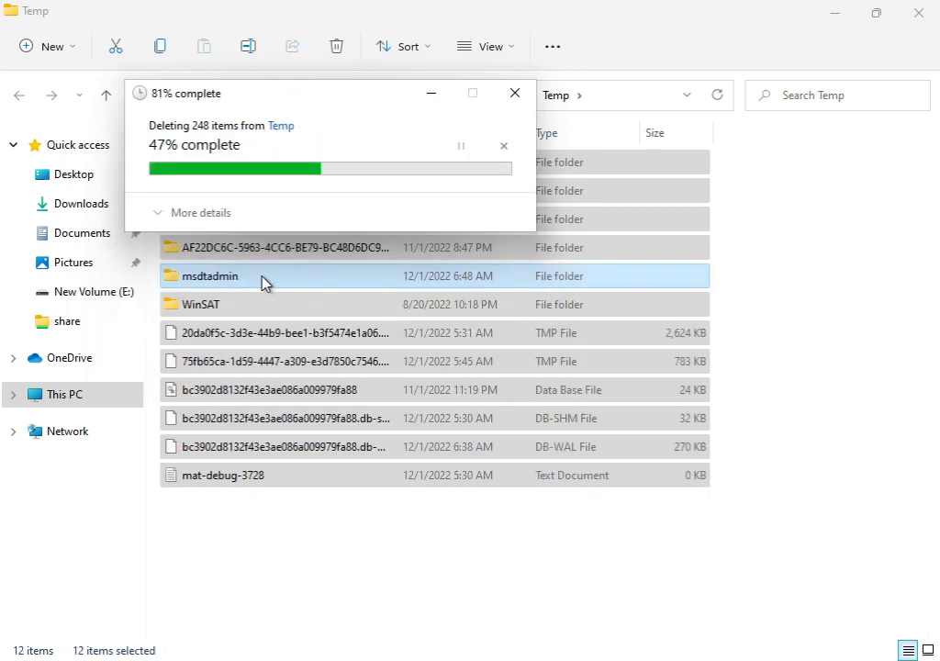
pyautogui.click(229, 256)
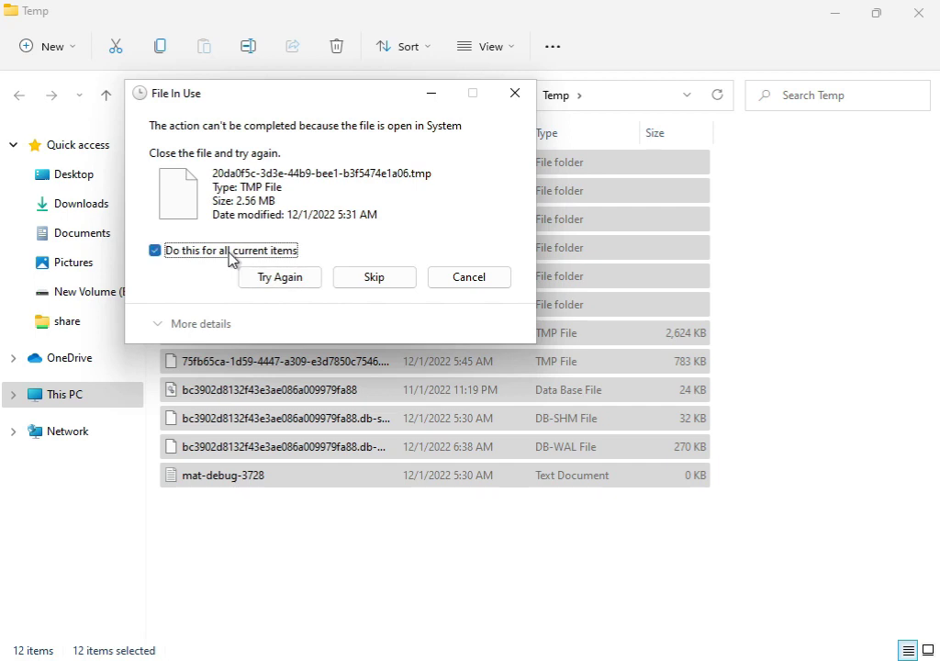
pyautogui.click(351, 280)
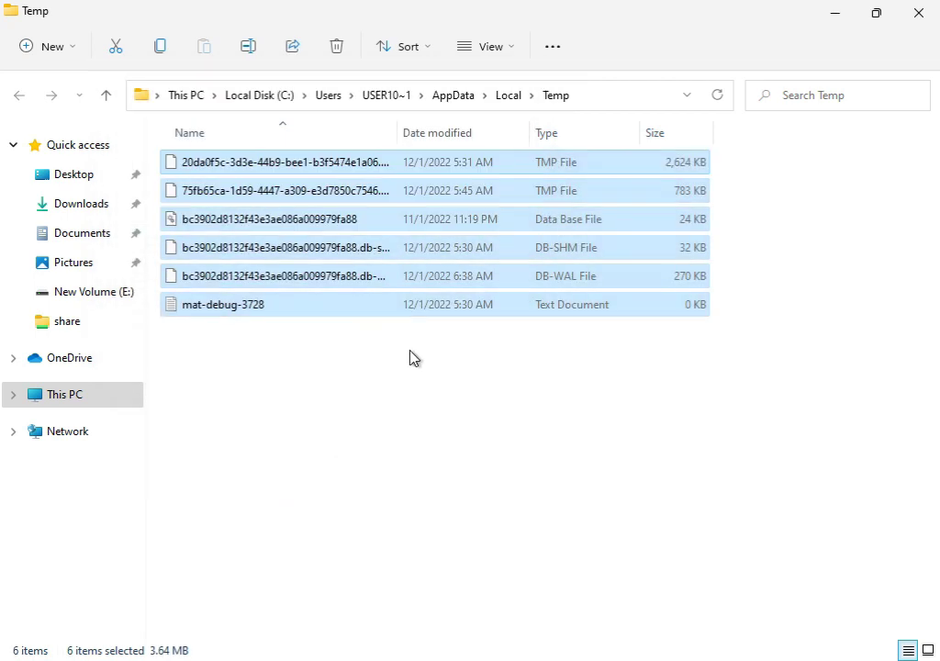
pyautogui.click(918, 21)
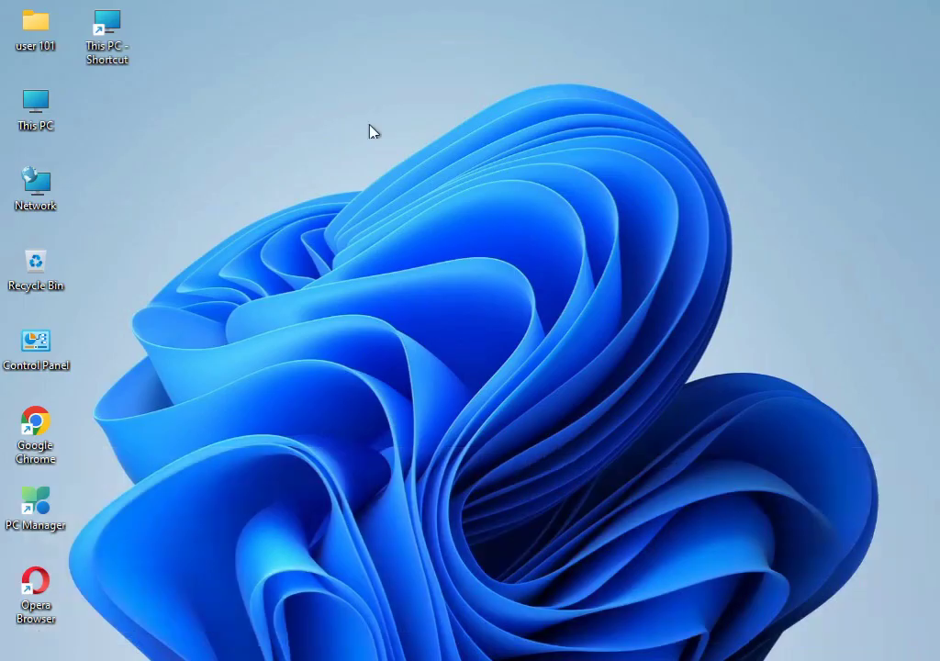
# Launch Disk Cleanup from the Local Disk (C:) Properties in This PC
pyautogui.doubleClick(37, 105)
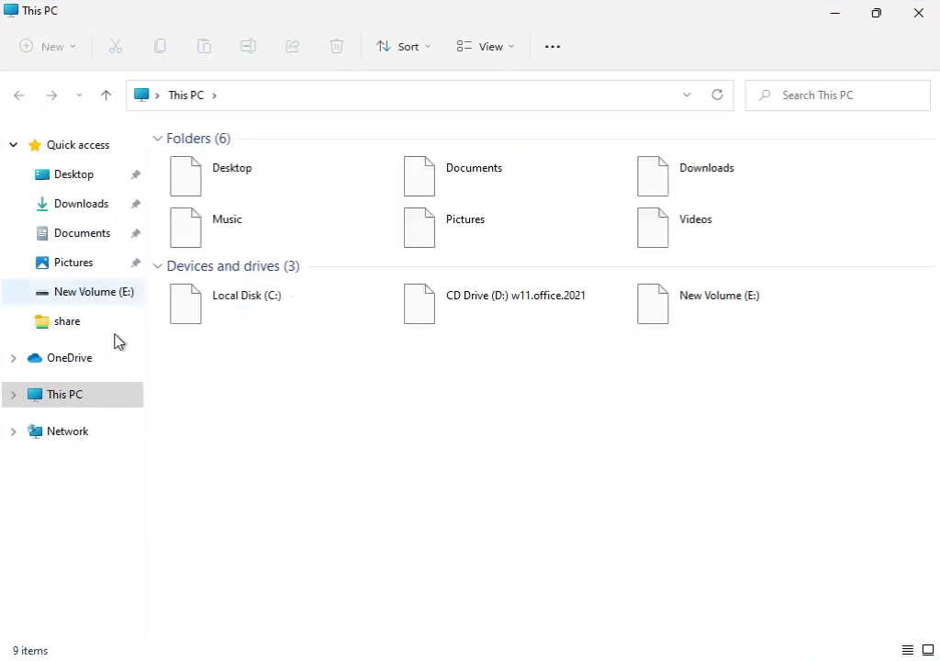
pyautogui.click(250, 309)
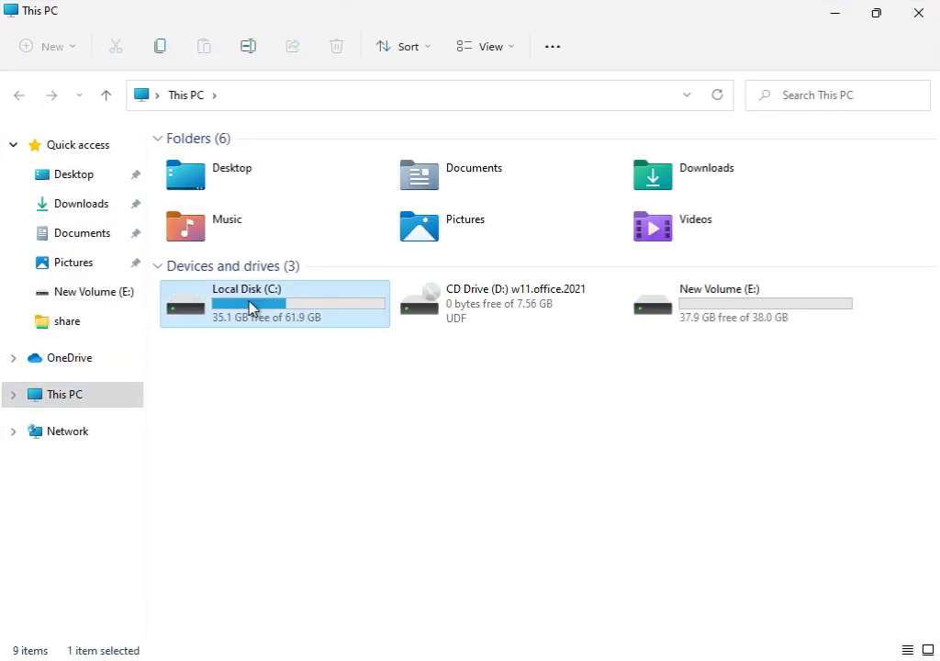
pyautogui.rightClick(251, 309)
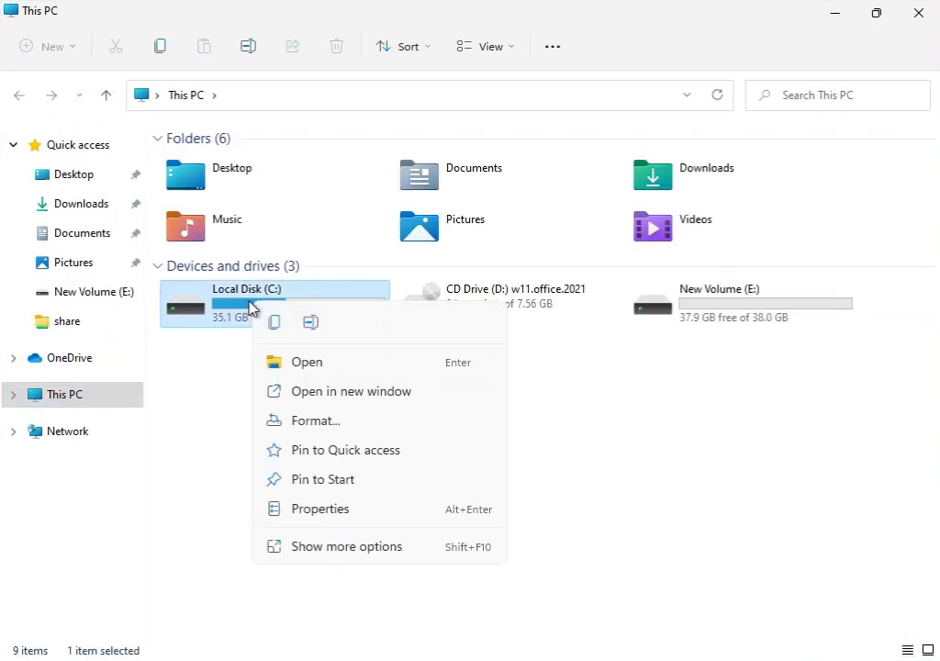
pyautogui.click(321, 549)
pyautogui.click(358, 535)
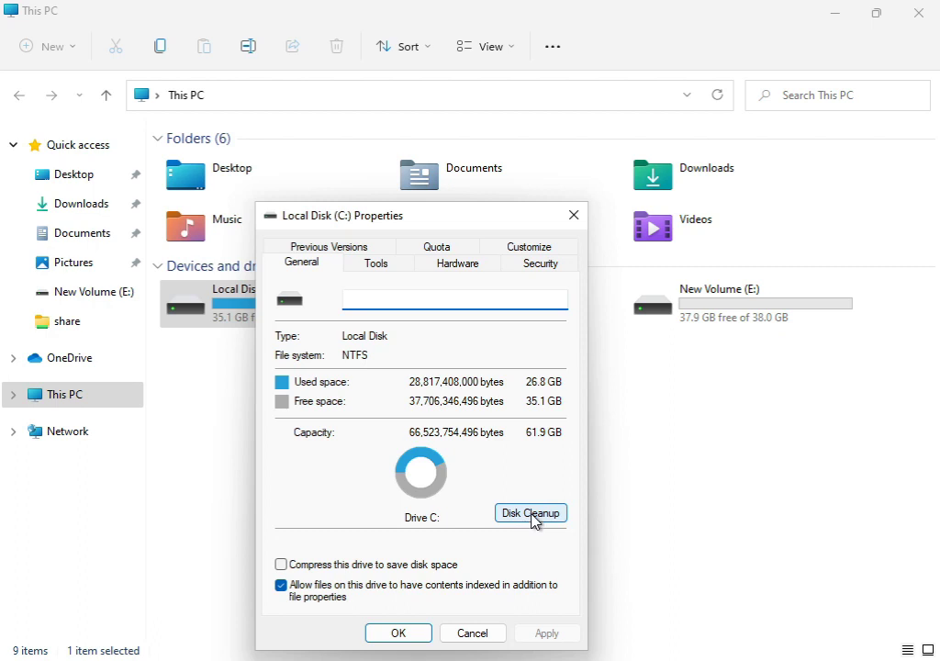
pyautogui.click(535, 516)
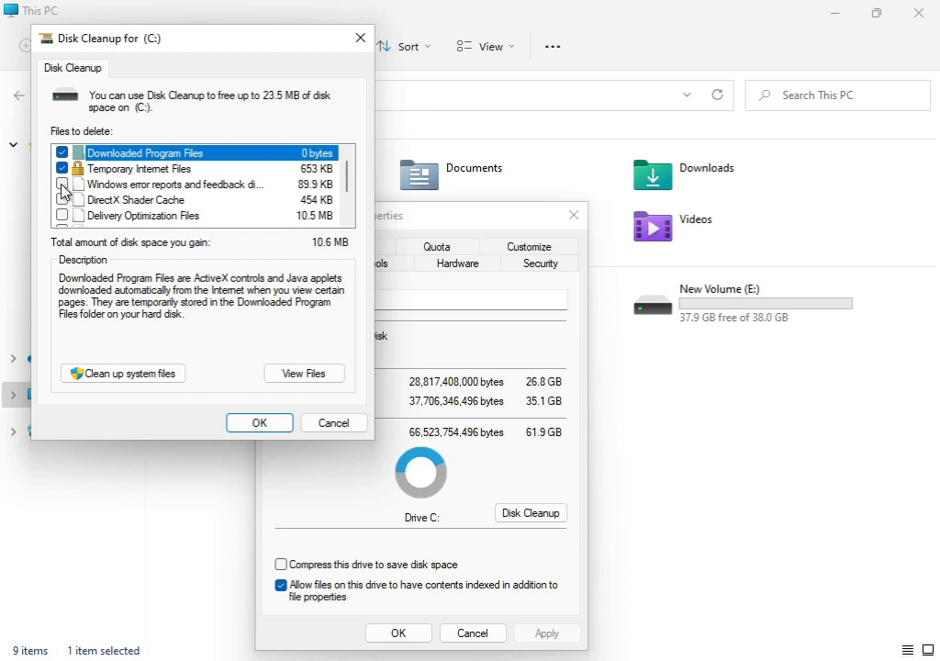
# Add Windows error reports, rescan including system files, and permanently delete the checked files
pyautogui.click(61, 185)
pyautogui.click(111, 377)
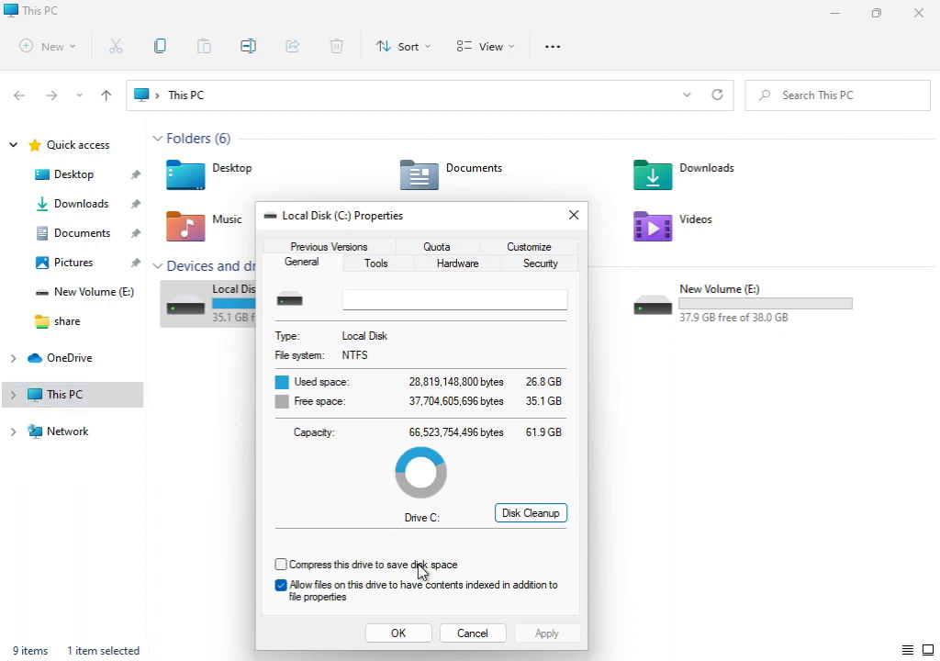
pyautogui.click(400, 634)
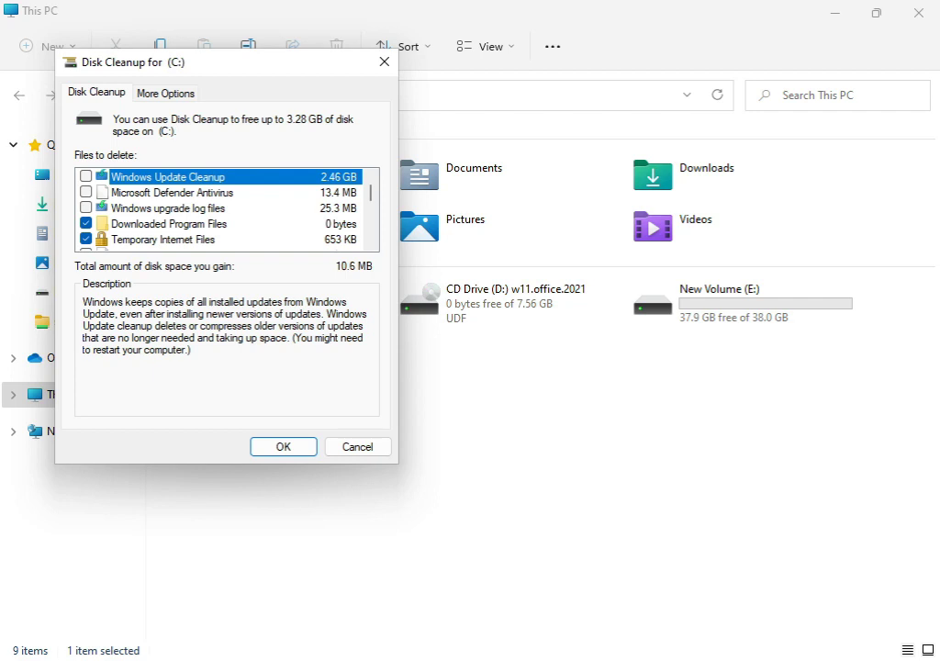
pyautogui.click(257, 450)
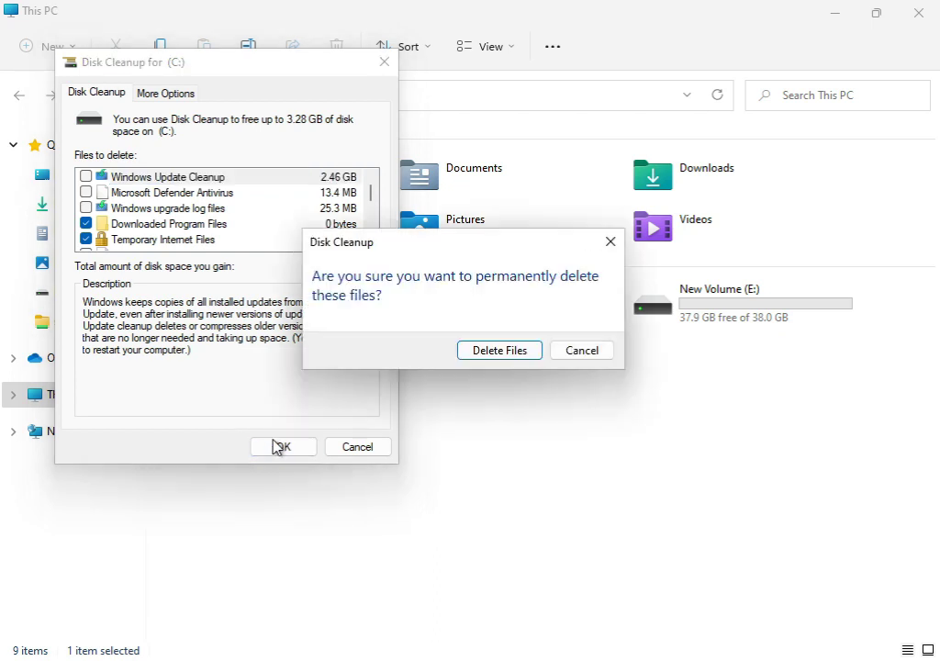
pyautogui.click(529, 352)
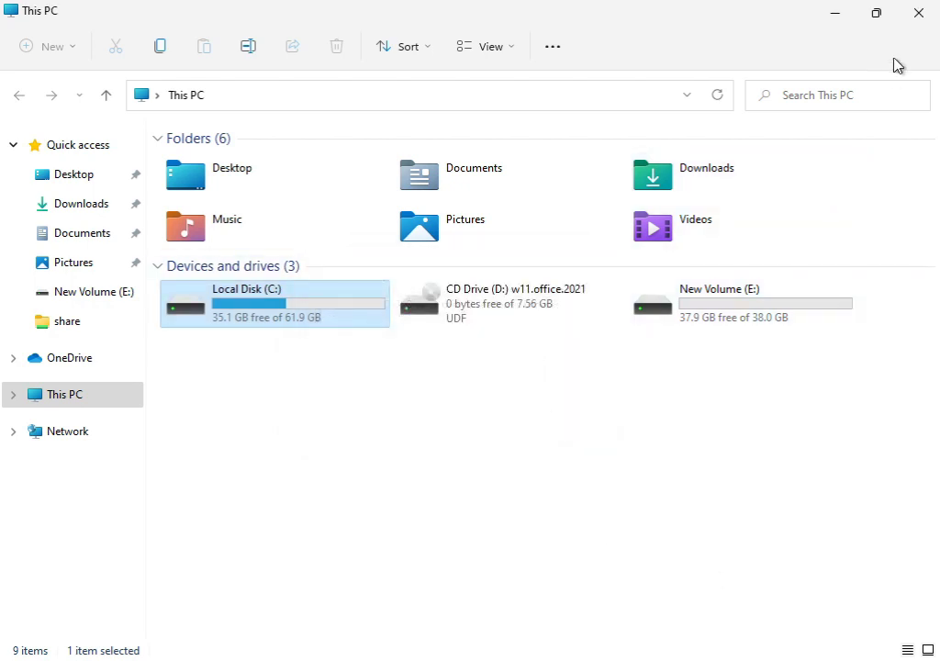
# Close This PC, search cmd, and run Command Prompt as administrator
pyautogui.click(915, 16)
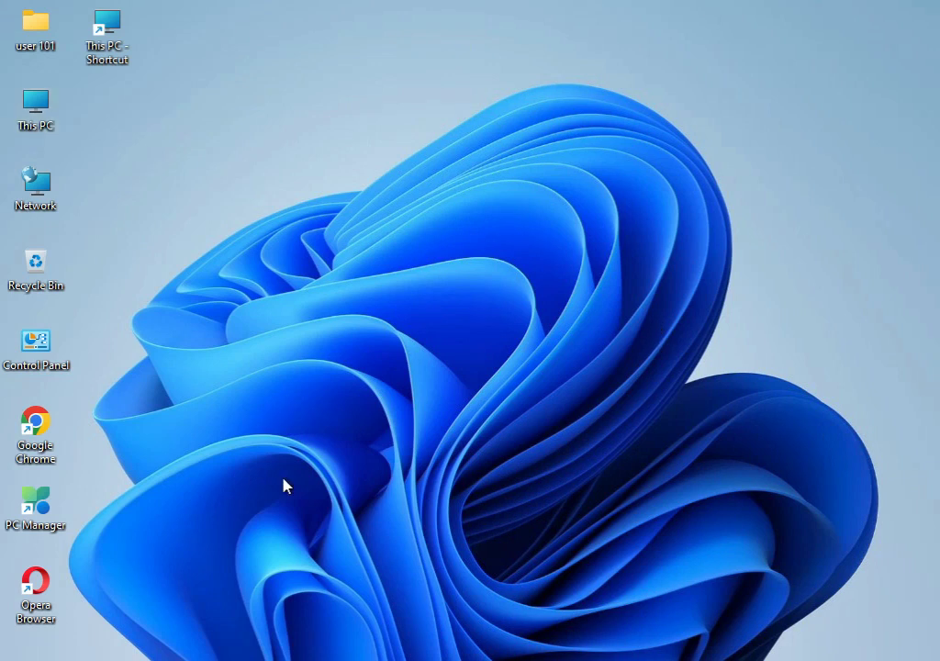
pyautogui.press('super')
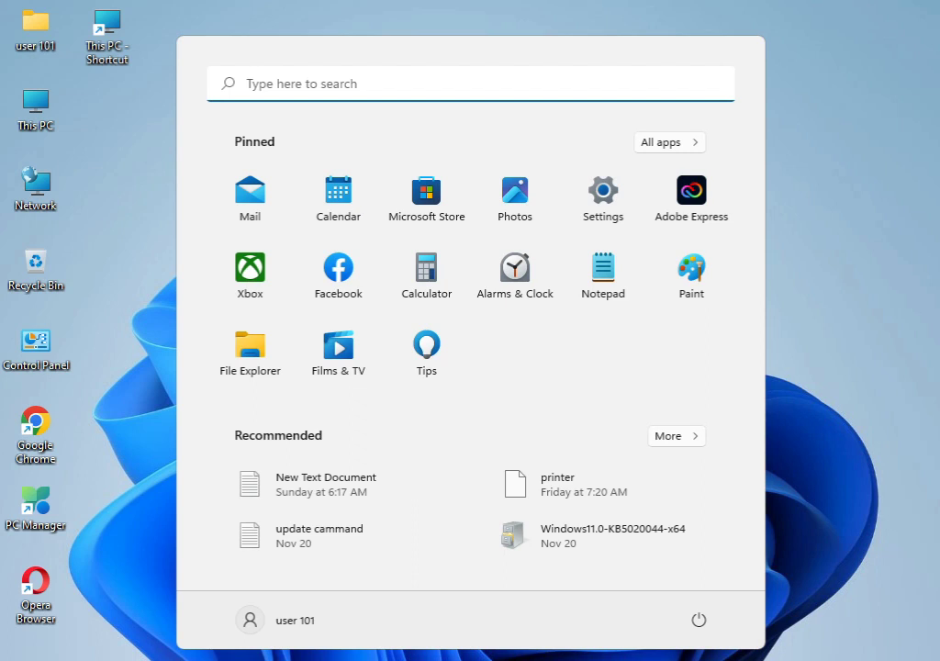
pyautogui.write('cmd')
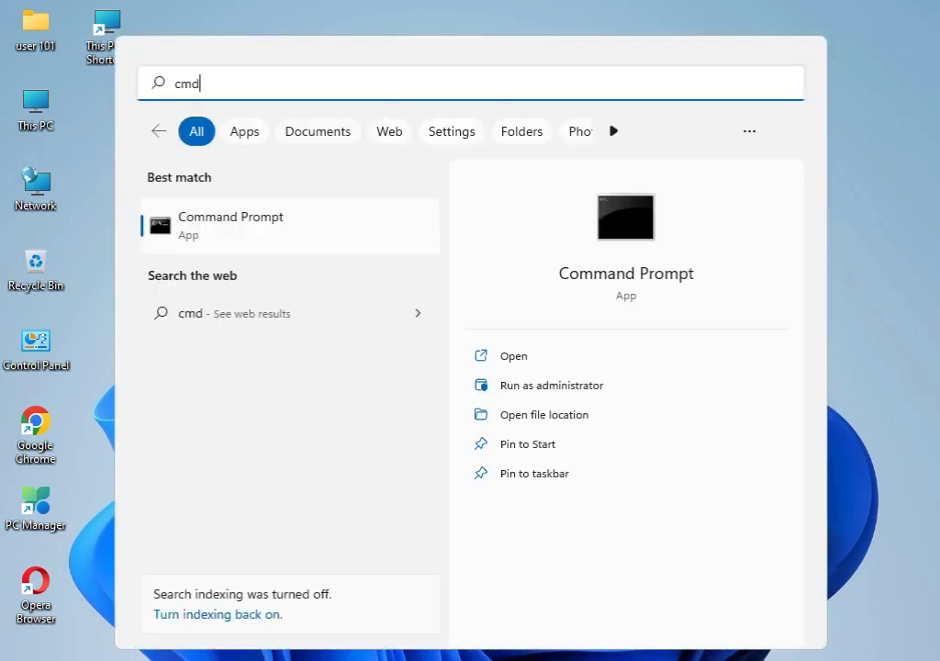
pyautogui.click(274, 235)
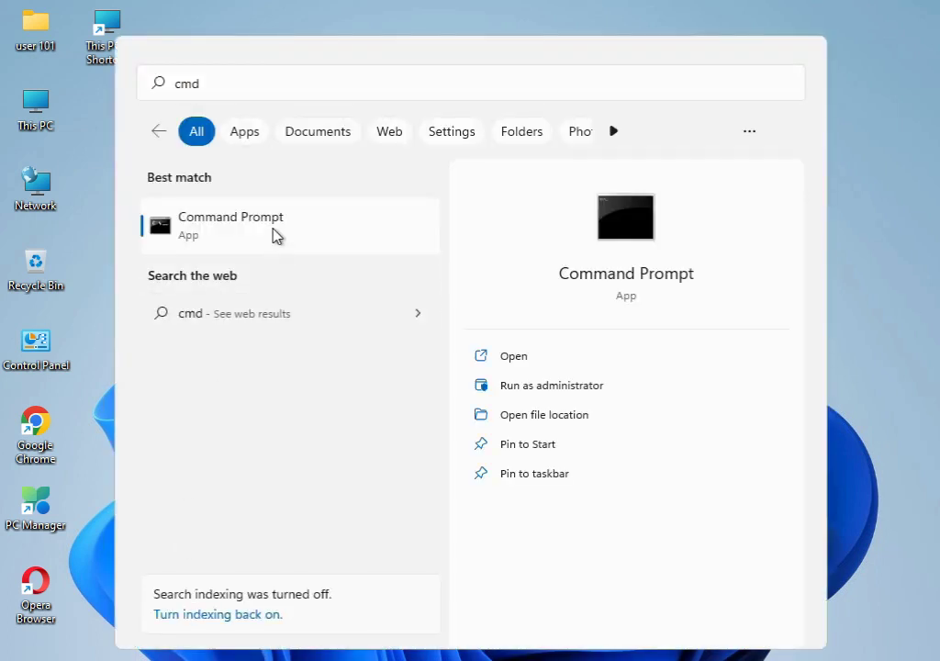
pyautogui.rightClick(273, 236)
pyautogui.click(313, 266)
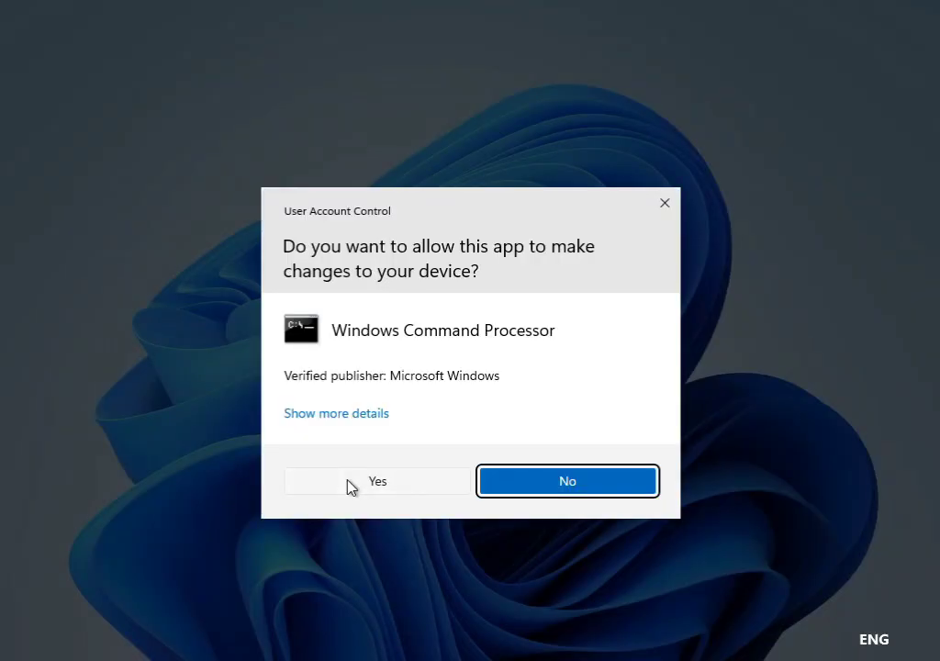
pyautogui.click(350, 486)
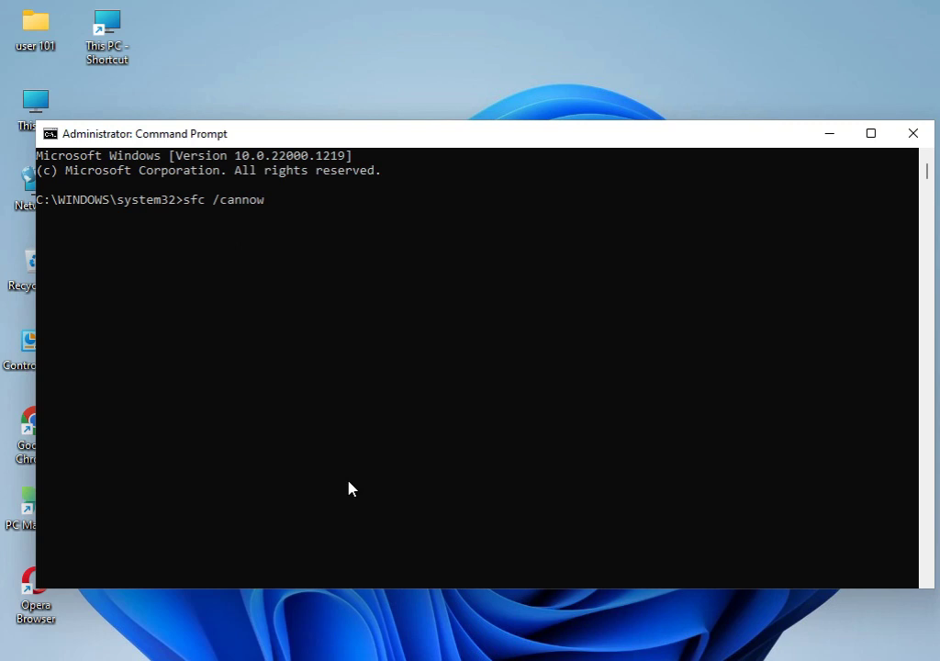
# Correct the typo to 'sfc /scannow' and run the scan
pyautogui.press('BackSpace')
pyautogui.press('BackSpace')
pyautogui.press('BackSpace')
pyautogui.press('BackSpace')
pyautogui.press('BackSpace')
pyautogui.press('BackSpace')
pyautogui.write('scannow')
pyautogui.press('Return')
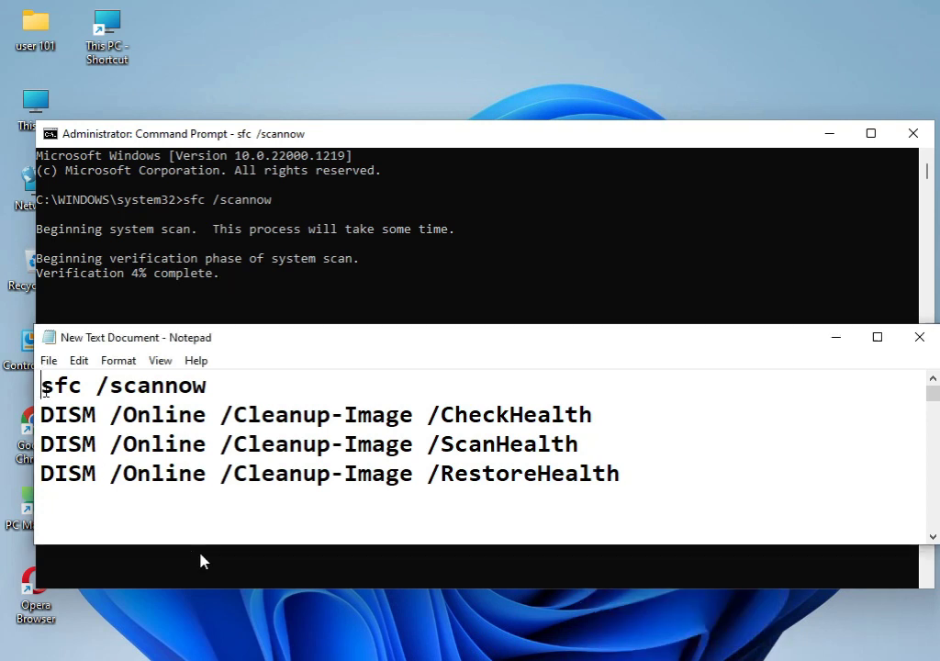
pyautogui.moveTo(44, 389); pyautogui.dragTo(212, 385)
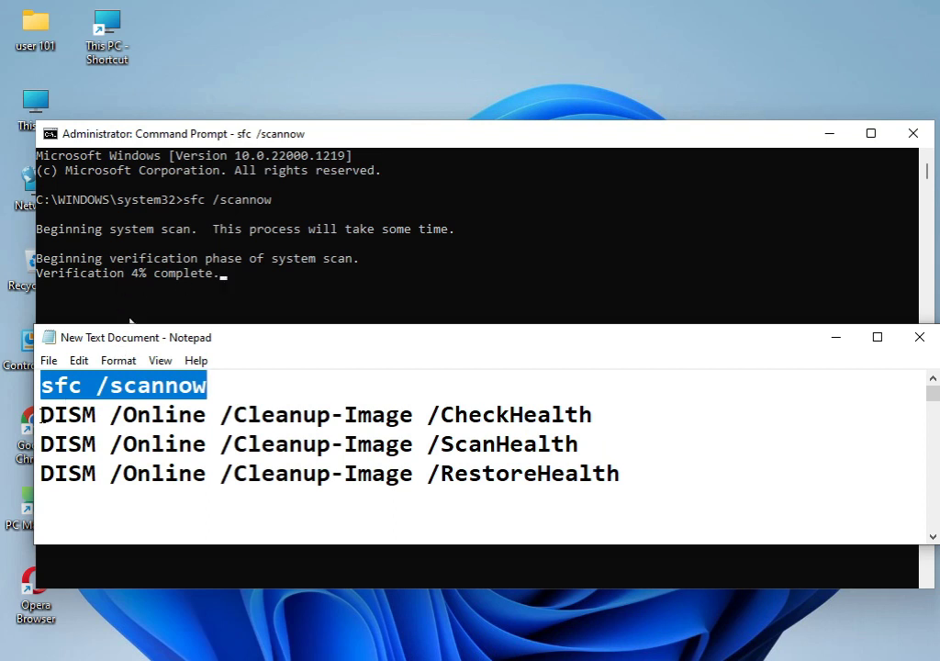
pyautogui.moveTo(41, 415); pyautogui.dragTo(594, 415)
pyautogui.moveTo(41, 444); pyautogui.dragTo(578, 444)
pyautogui.moveTo(42, 474); pyautogui.dragTo(632, 458)
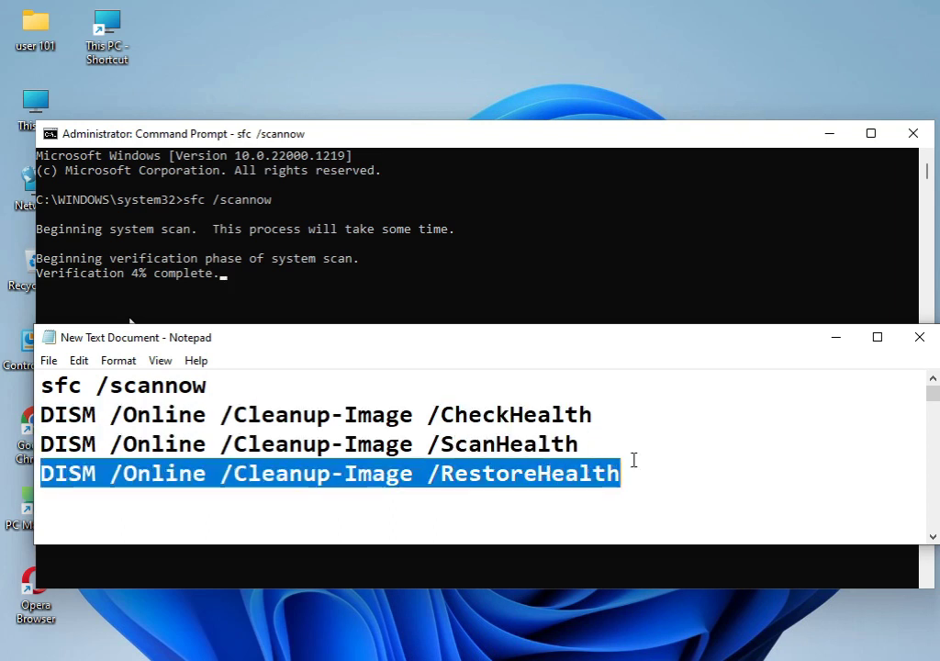